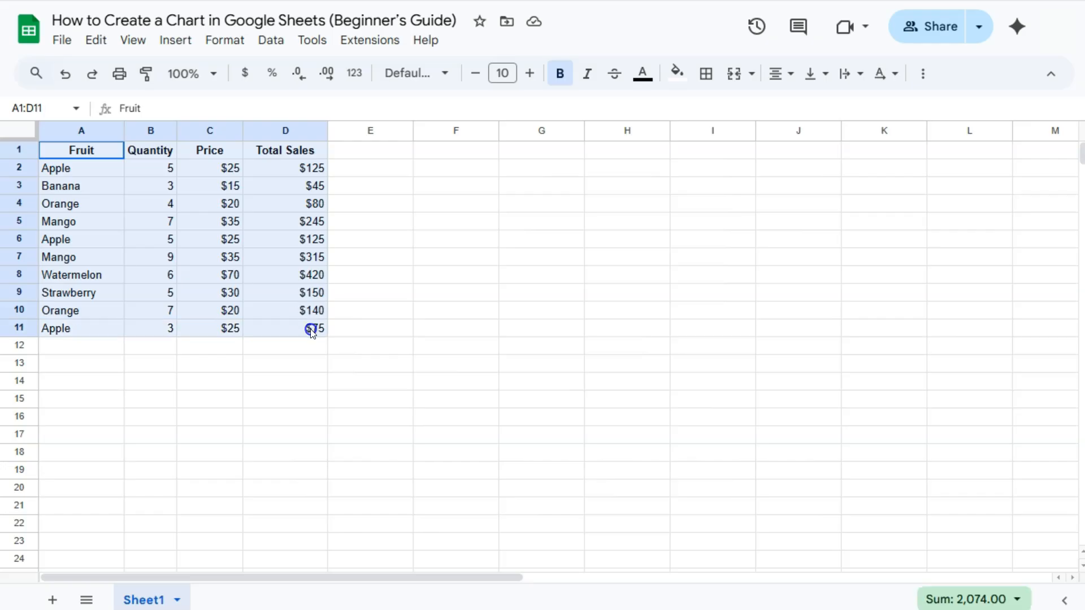
Review the Fruit, Quantity, Price and Total Sales headers and the full data range A1:D11
{"action": "left_click", "coordinate": [100, 151]}
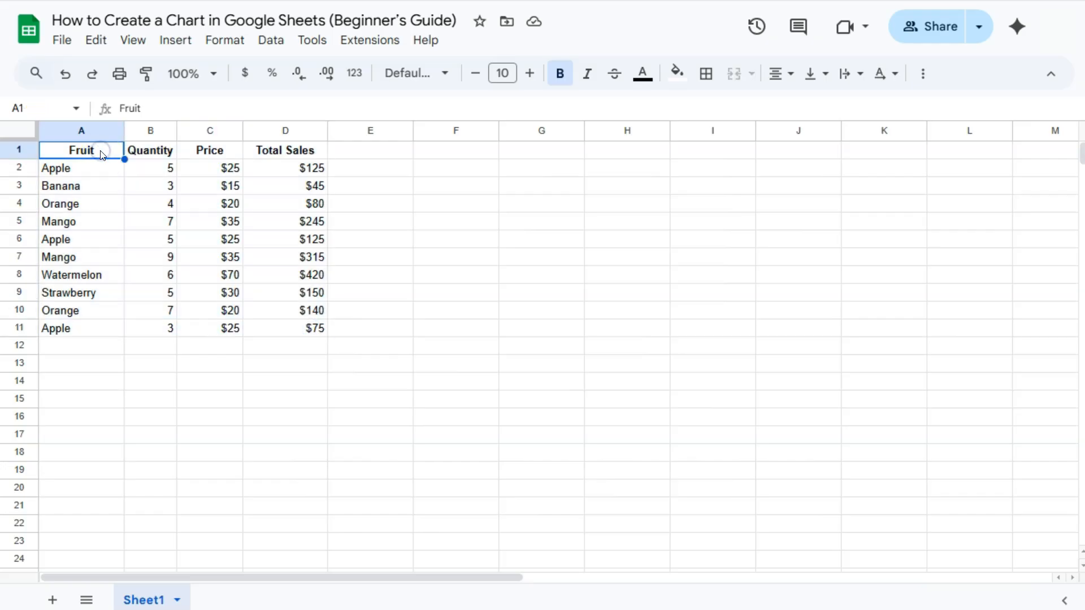
{"action": "left_click", "coordinate": [148, 153]}
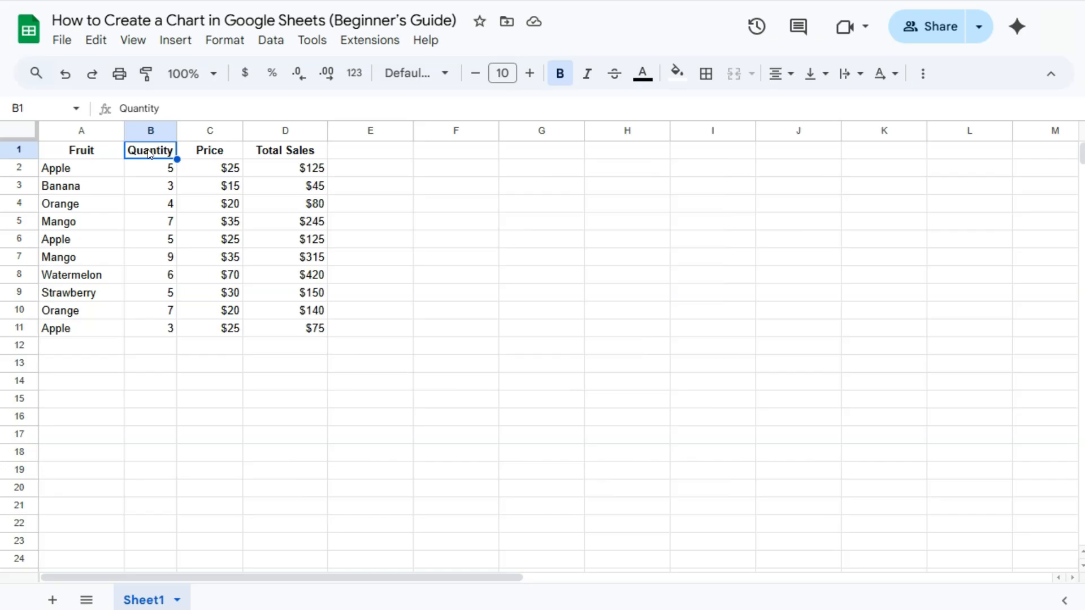
{"action": "left_click", "coordinate": [187, 153]}
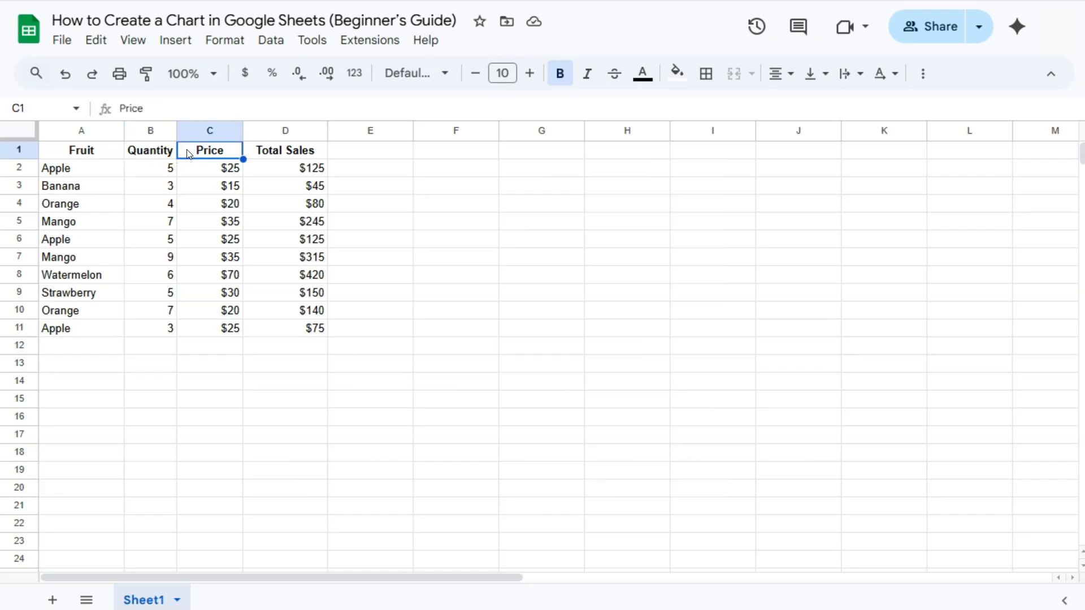
{"action": "left_click", "coordinate": [287, 151]}
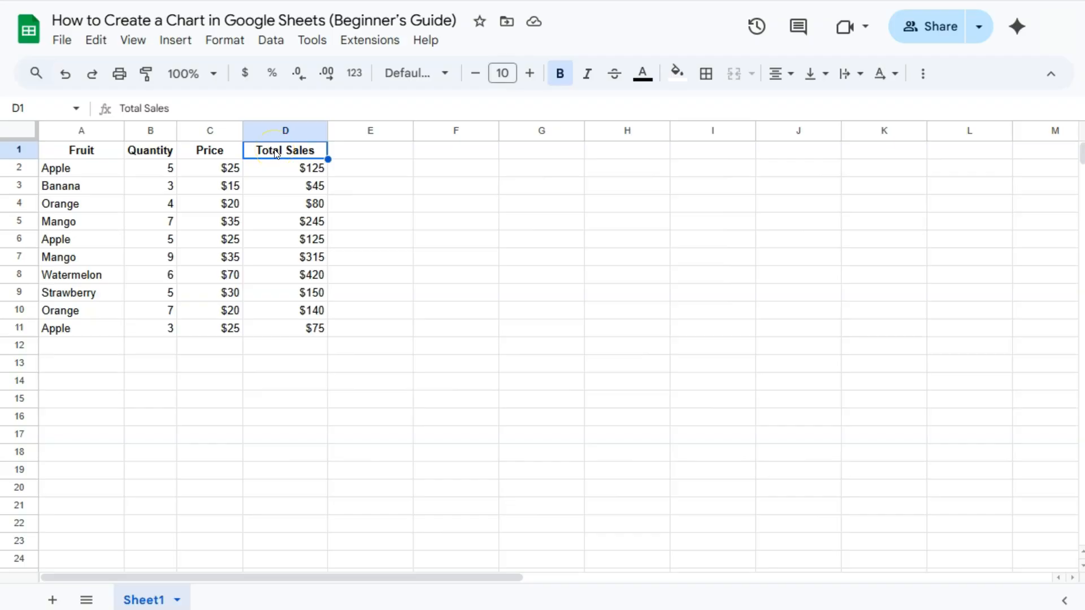
{"action": "left_click_drag", "start_coordinate": [107, 151], "coordinate": [287, 332]}
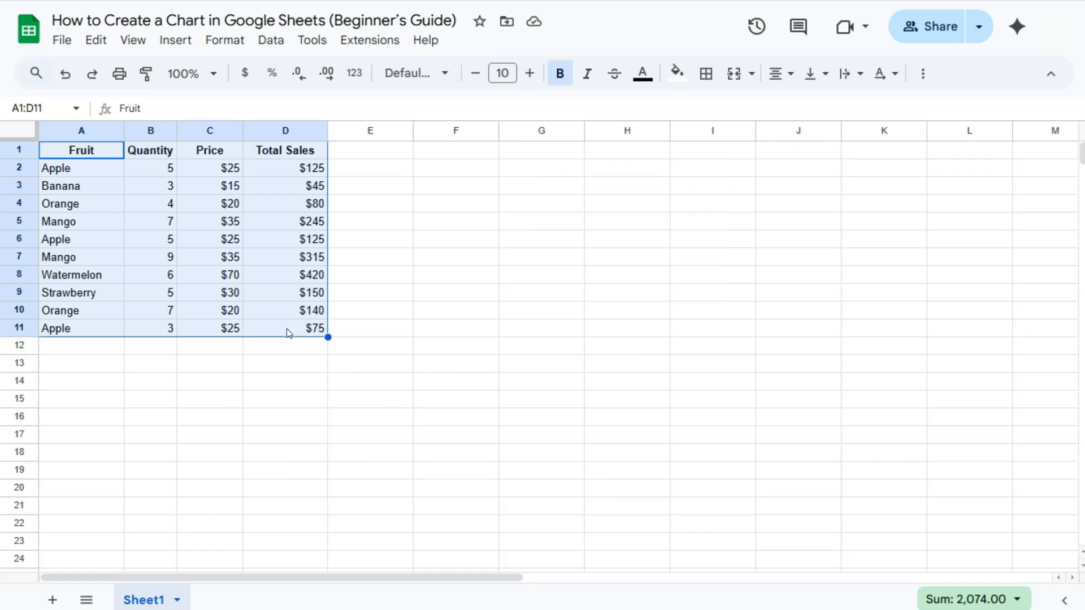
{"action": "left_click", "coordinate": [113, 170]}
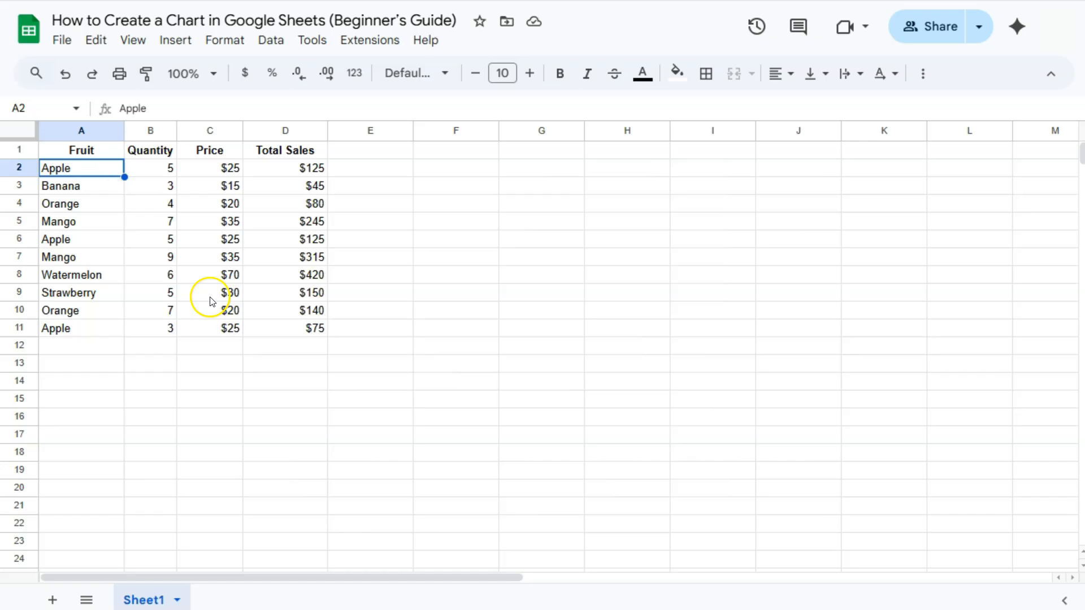
Insert a column chart from the Fruit and Quantity data in A1:B11 and aggregate its values by fruit
{"action": "left_click", "coordinate": [118, 151]}
{"action": "left_click_drag", "start_coordinate": [118, 152], "coordinate": [145, 335]}
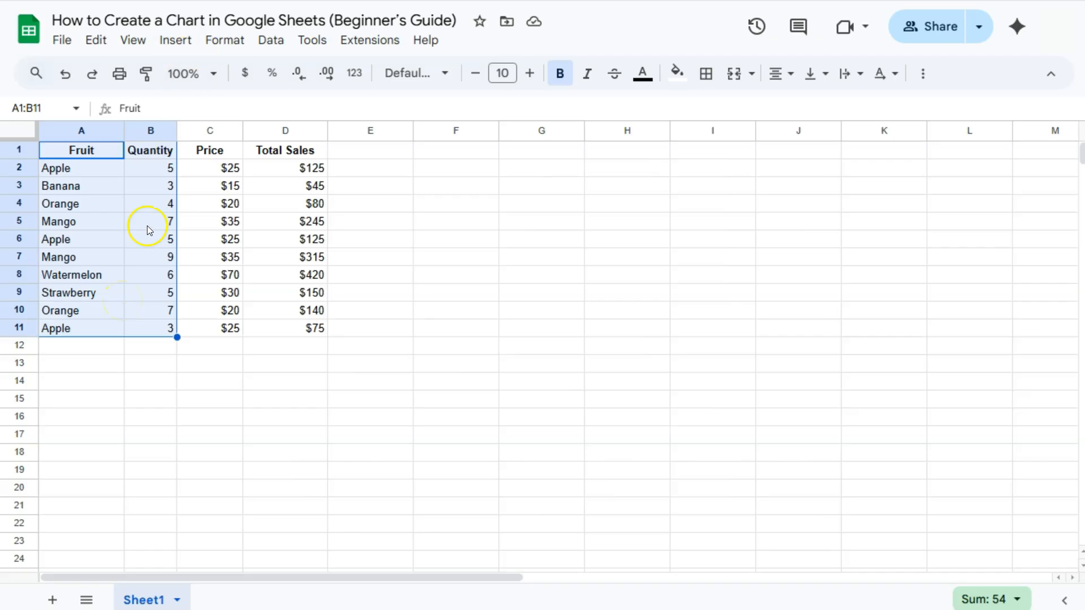
{"action": "left_click", "coordinate": [181, 41]}
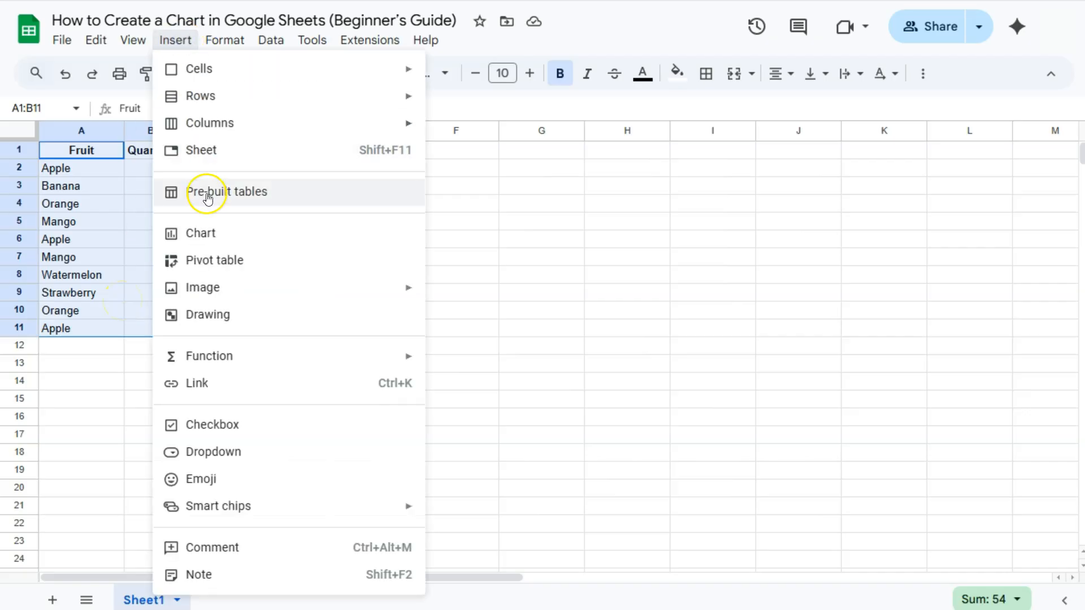
{"action": "left_click", "coordinate": [213, 232]}
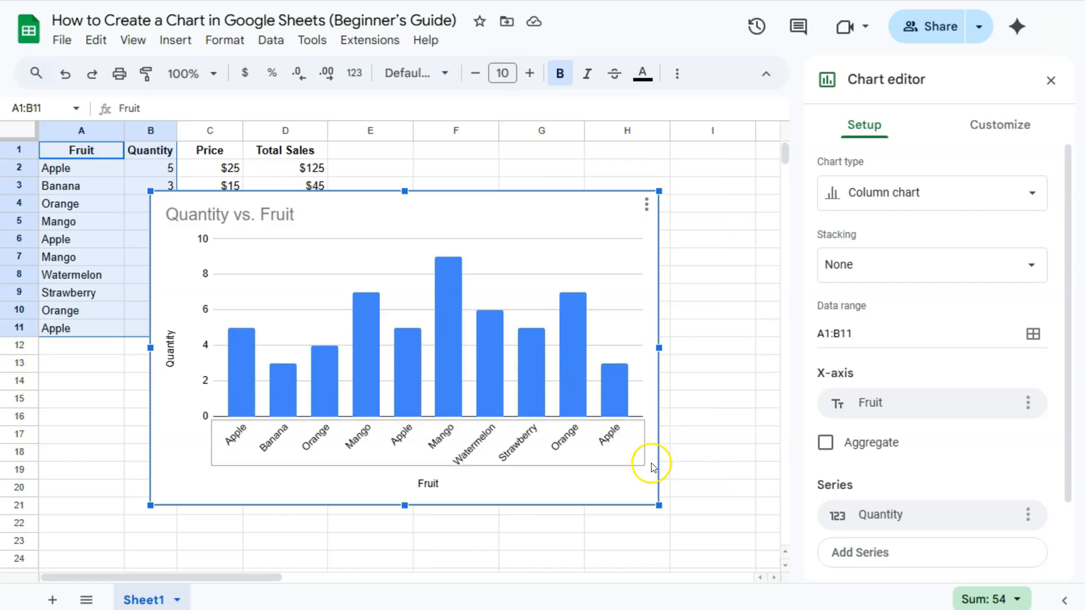
{"action": "left_click", "coordinate": [827, 444]}
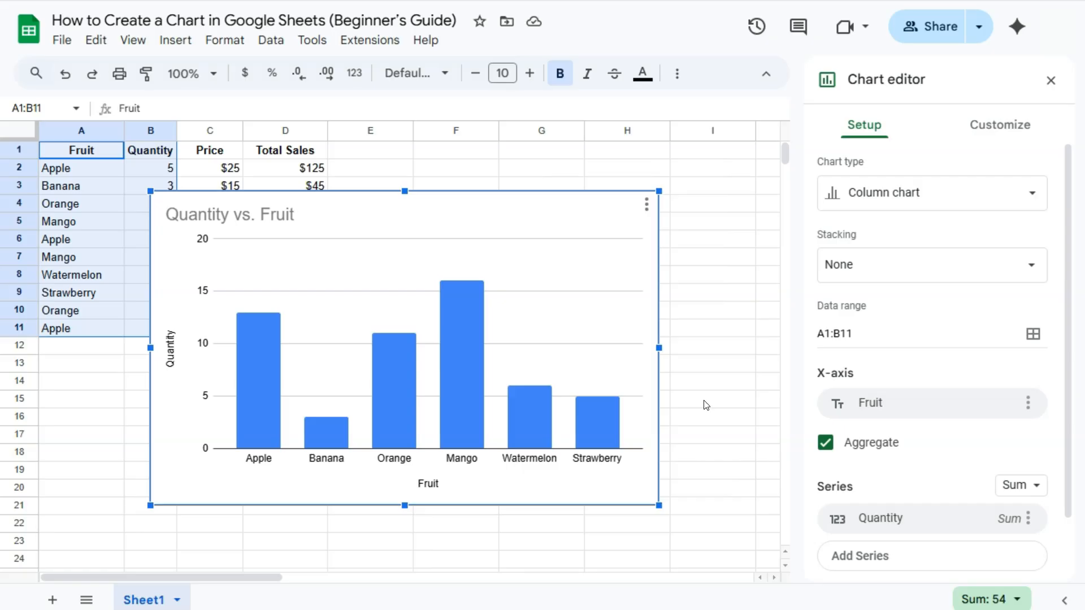
Set the fill color of the chart's Apple column to dark red and the Banana column to yellow
{"action": "left_click", "coordinate": [368, 323]}
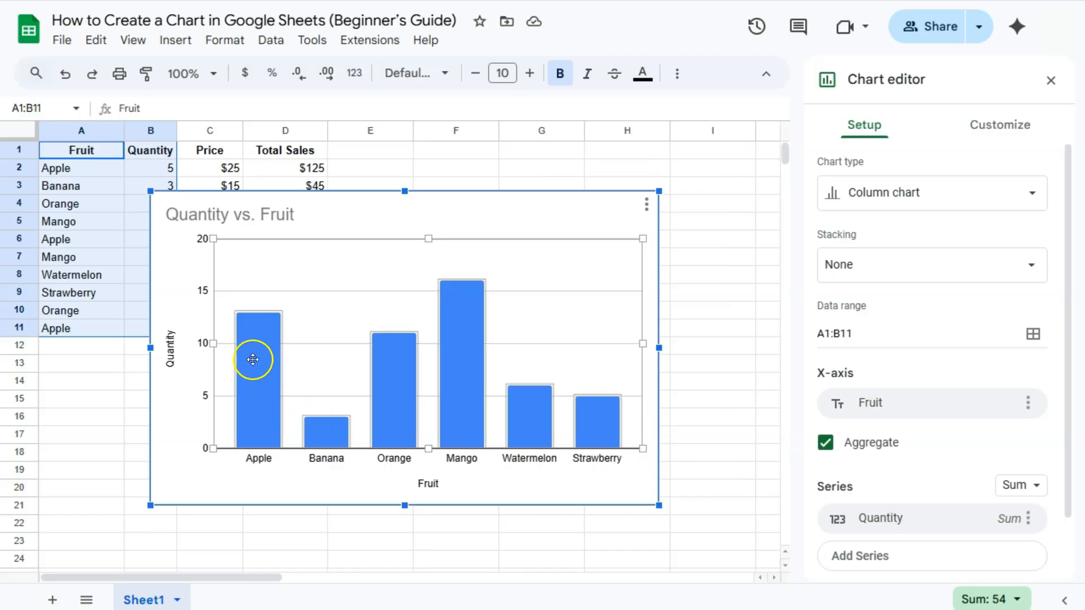
{"action": "double_click", "coordinate": [257, 368]}
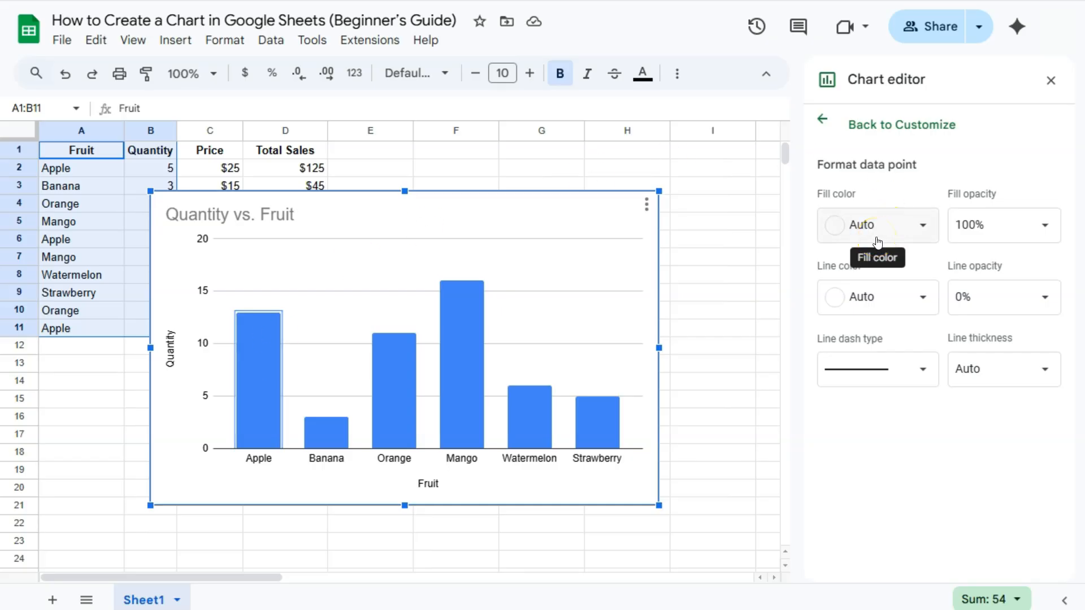
{"action": "left_click", "coordinate": [834, 225]}
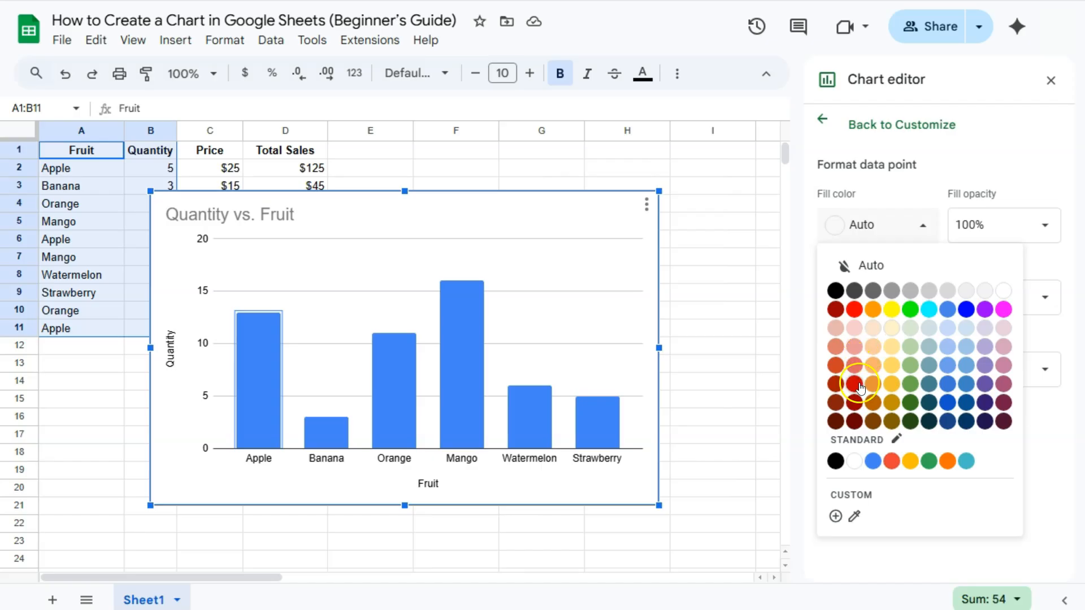
{"action": "left_click", "coordinate": [854, 403]}
{"action": "left_click", "coordinate": [327, 430]}
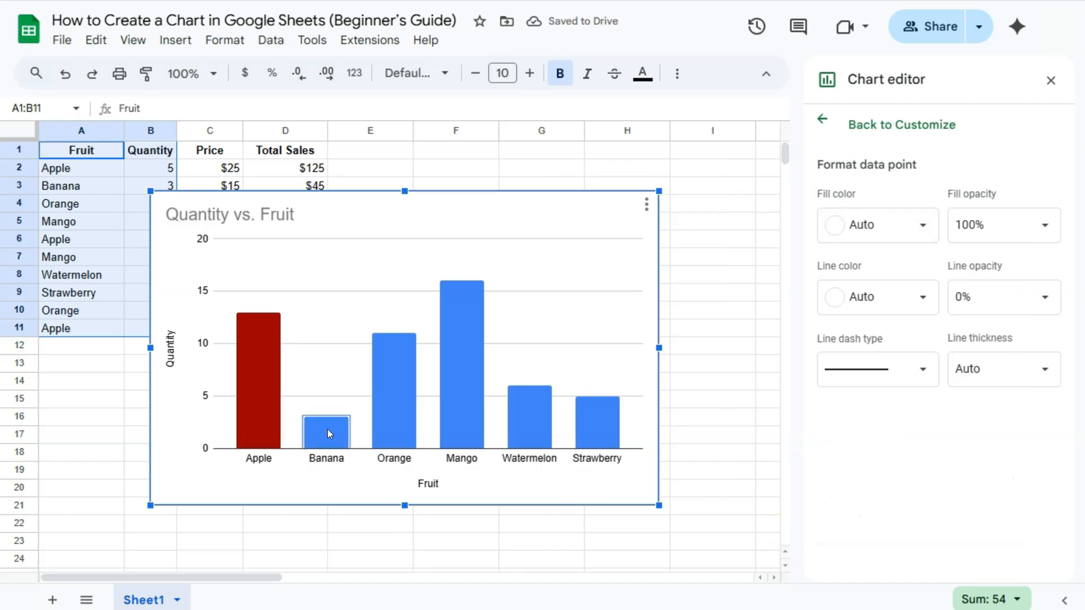
{"action": "left_click", "coordinate": [821, 224]}
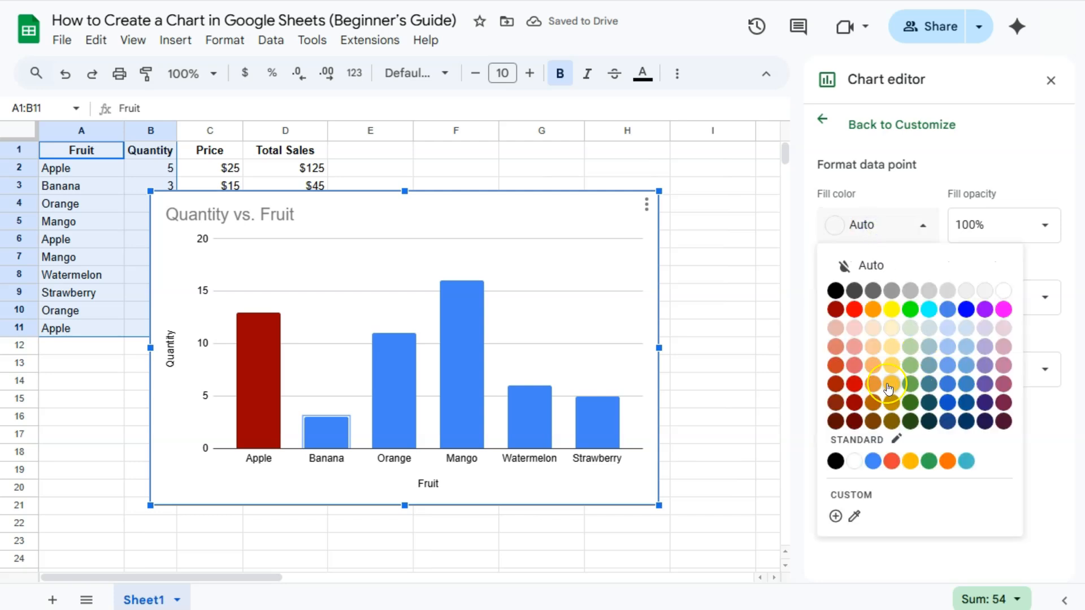
{"action": "left_click", "coordinate": [891, 309]}
Set the fill color of the chart's Orange column to orange and the Mango column to golden yellow
{"action": "left_click", "coordinate": [884, 240]}
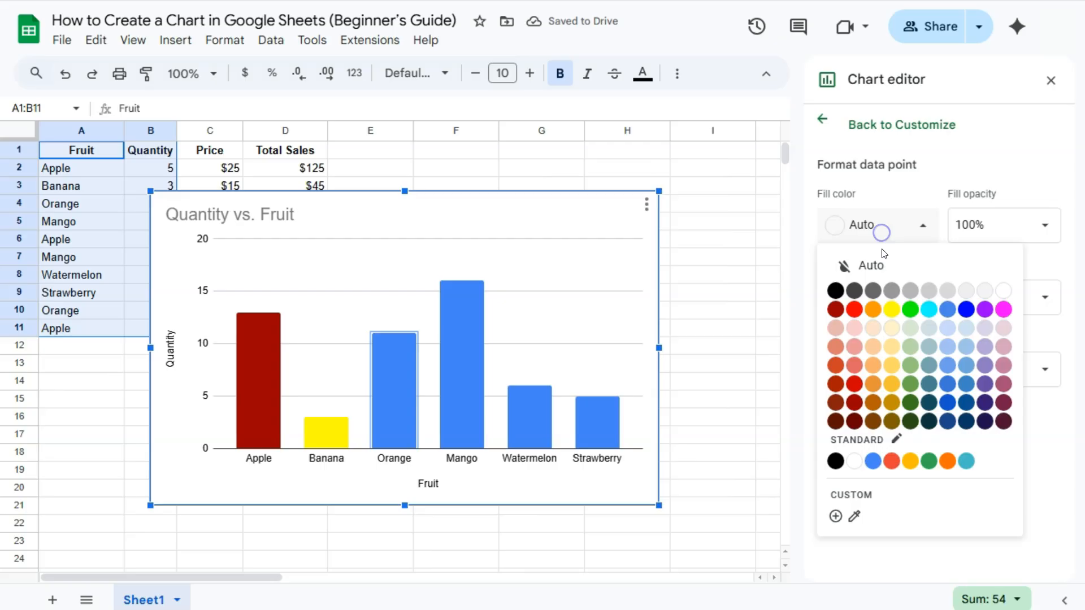
{"action": "left_click", "coordinate": [871, 308]}
{"action": "left_click", "coordinate": [465, 352]}
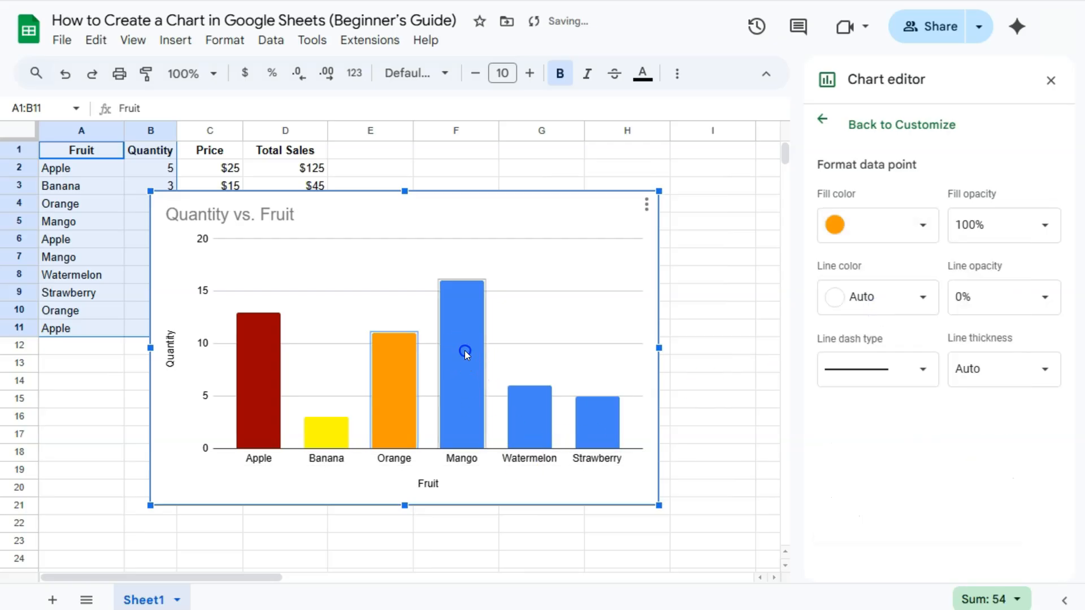
{"action": "left_click", "coordinate": [887, 231]}
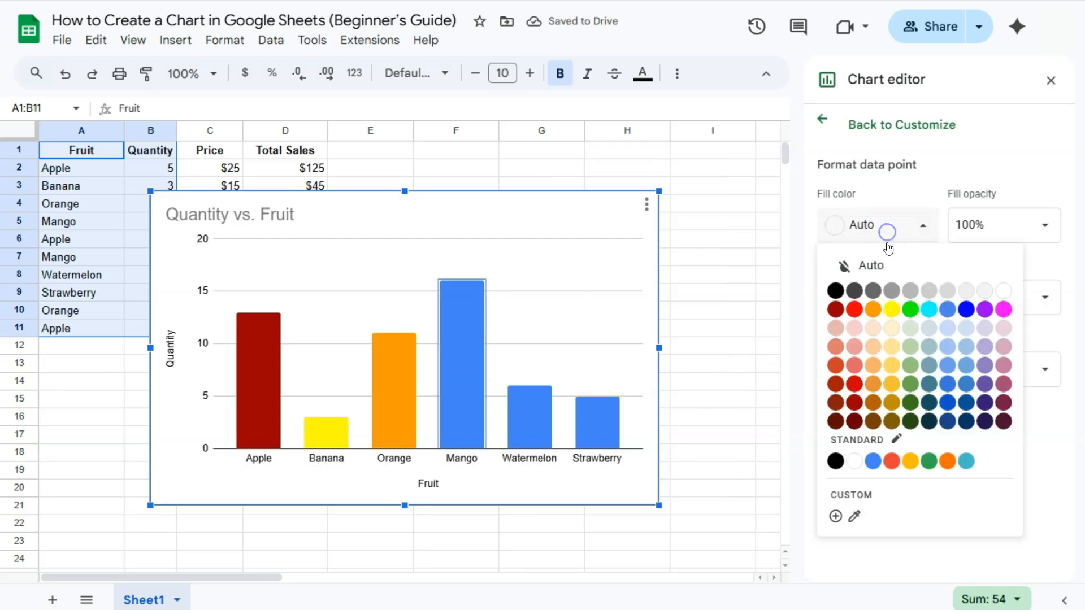
{"action": "left_click", "coordinate": [896, 386]}
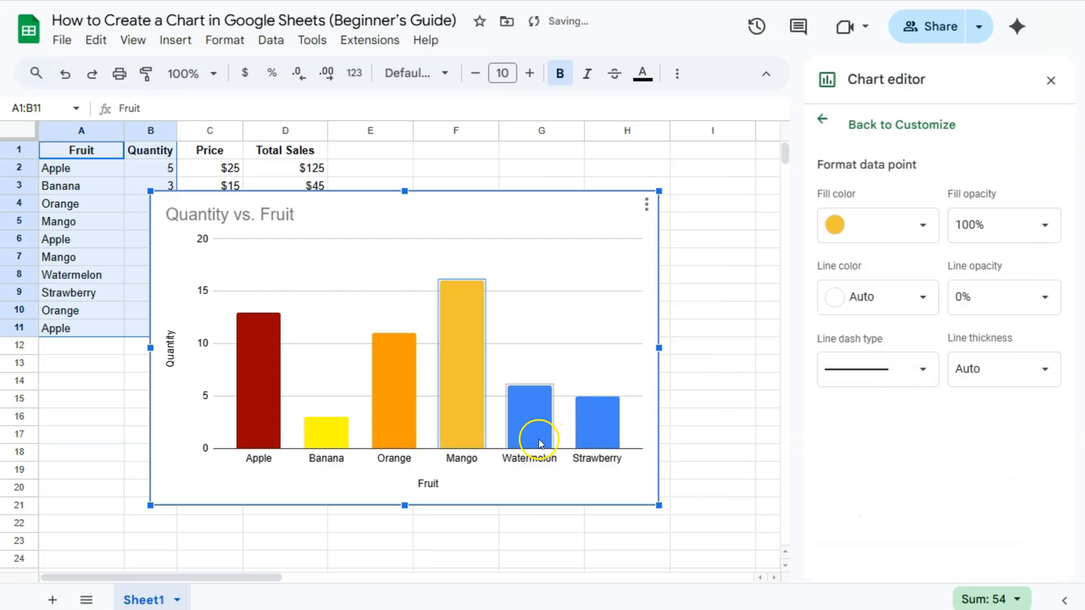
Set the fill color of the chart's Watermelon column to green and the Strawberry column to light red
{"action": "left_click", "coordinate": [538, 426]}
{"action": "left_click", "coordinate": [886, 229]}
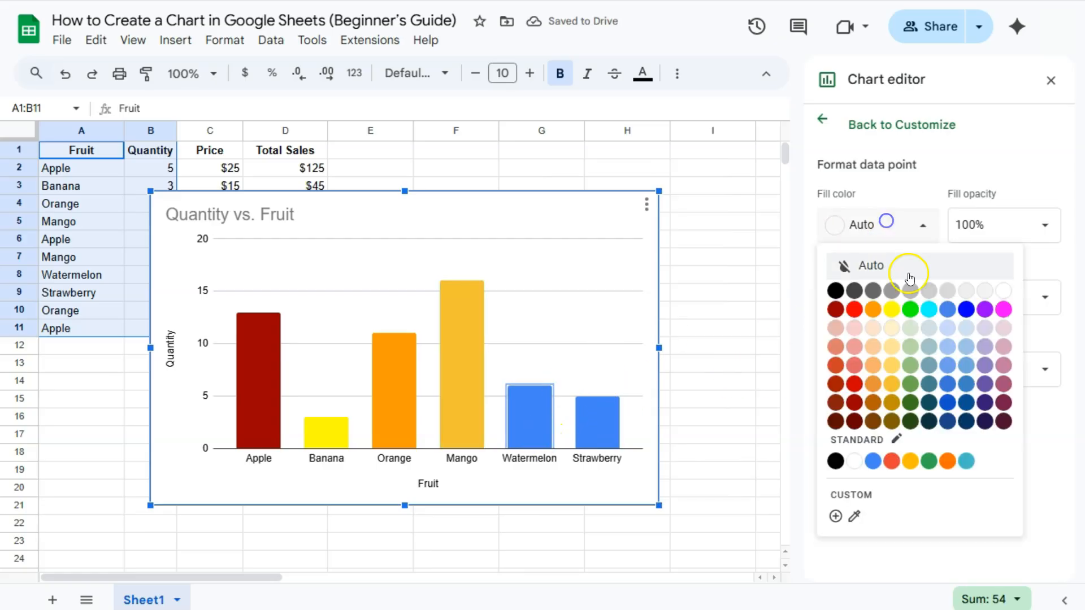
{"action": "left_click", "coordinate": [911, 385]}
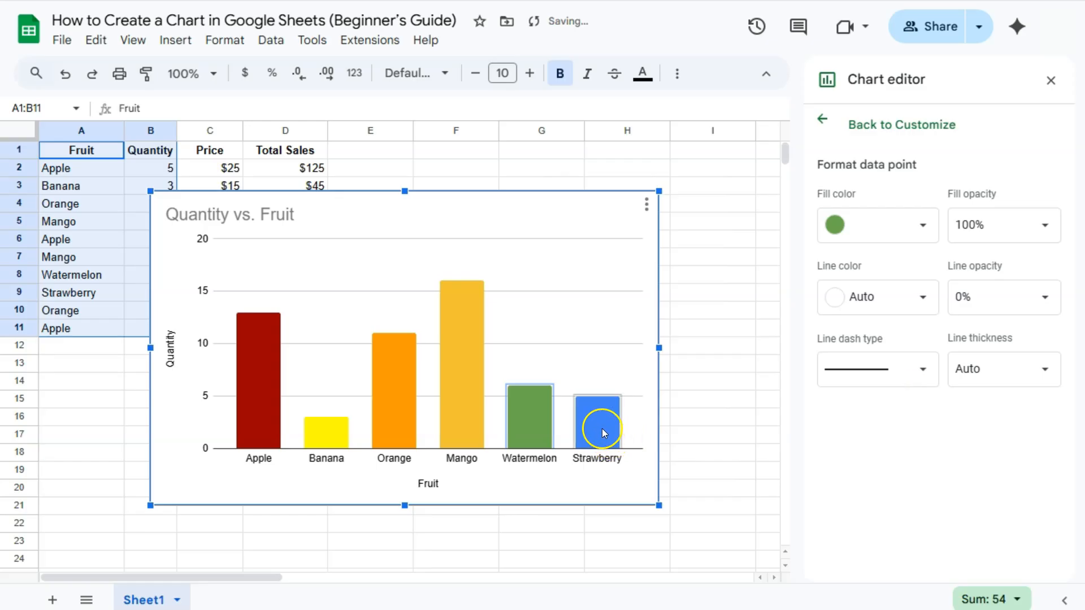
{"action": "left_click", "coordinate": [600, 429]}
{"action": "left_click", "coordinate": [868, 226]}
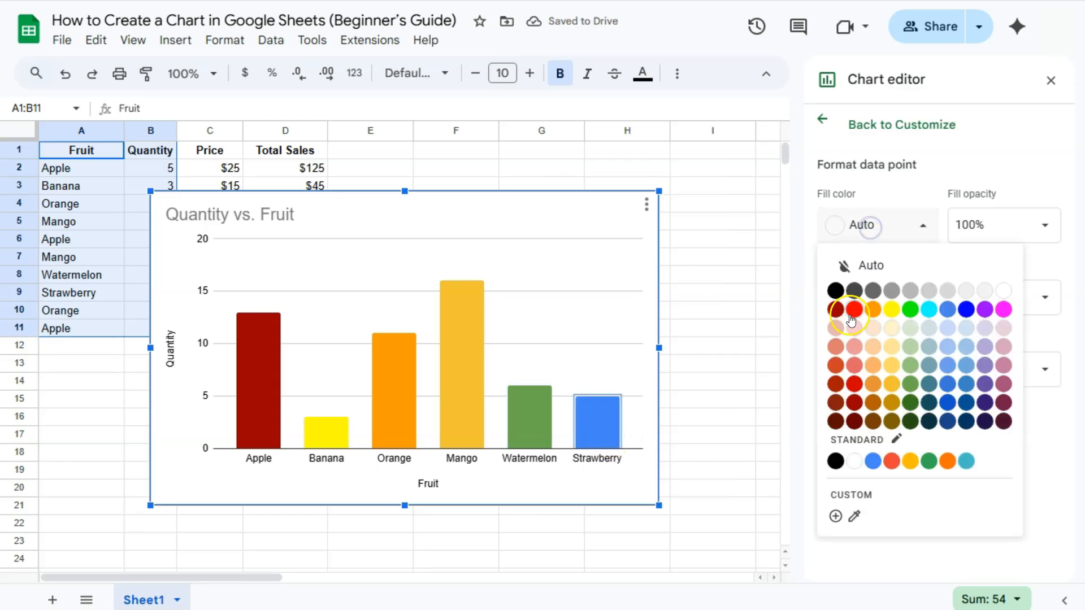
{"action": "left_click", "coordinate": [855, 365]}
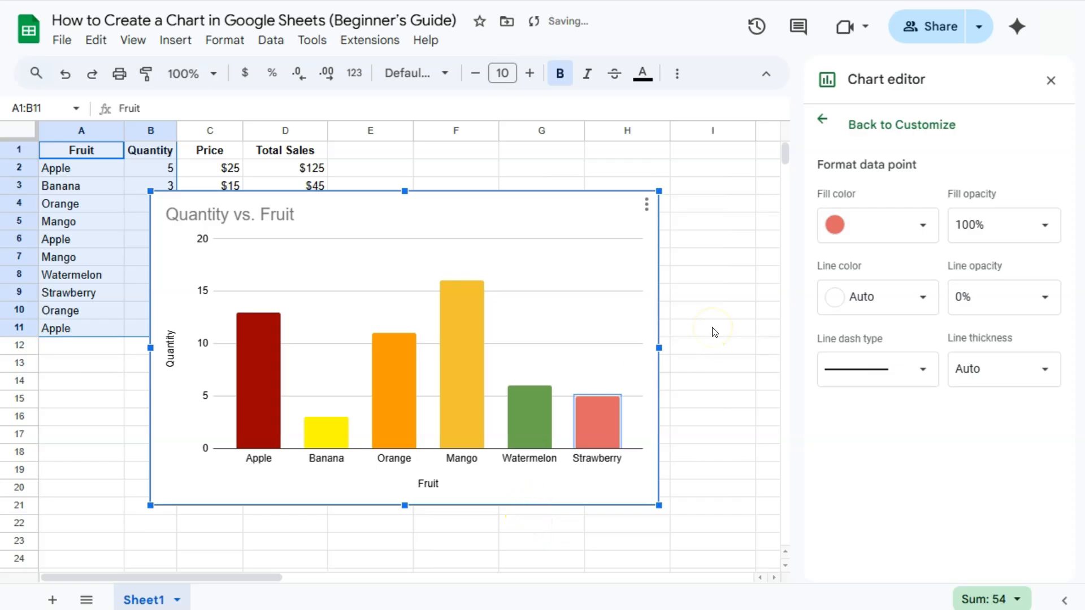
Insert a new chart from the entire fruit sales table, range A1:D11
{"action": "left_click", "coordinate": [83, 152]}
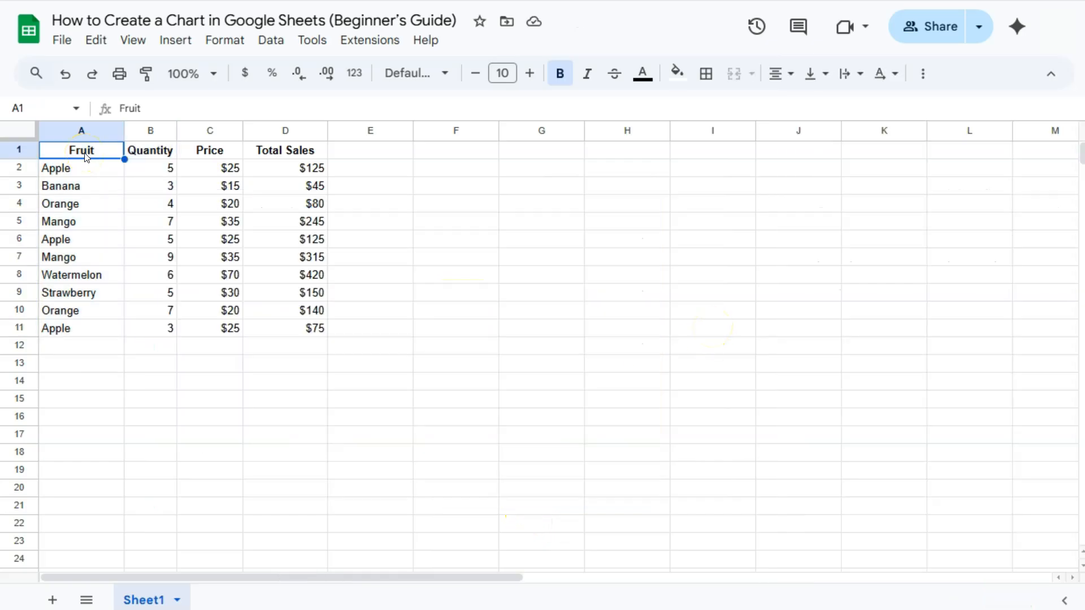
{"action": "left_click_drag", "start_coordinate": [84, 152], "coordinate": [288, 330]}
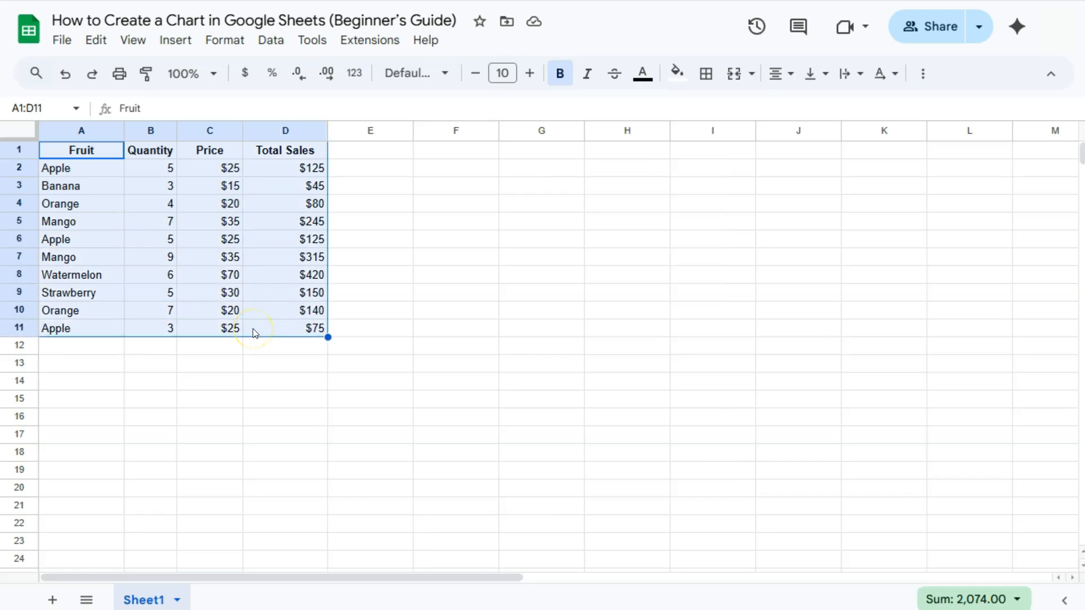
{"action": "left_click", "coordinate": [187, 38]}
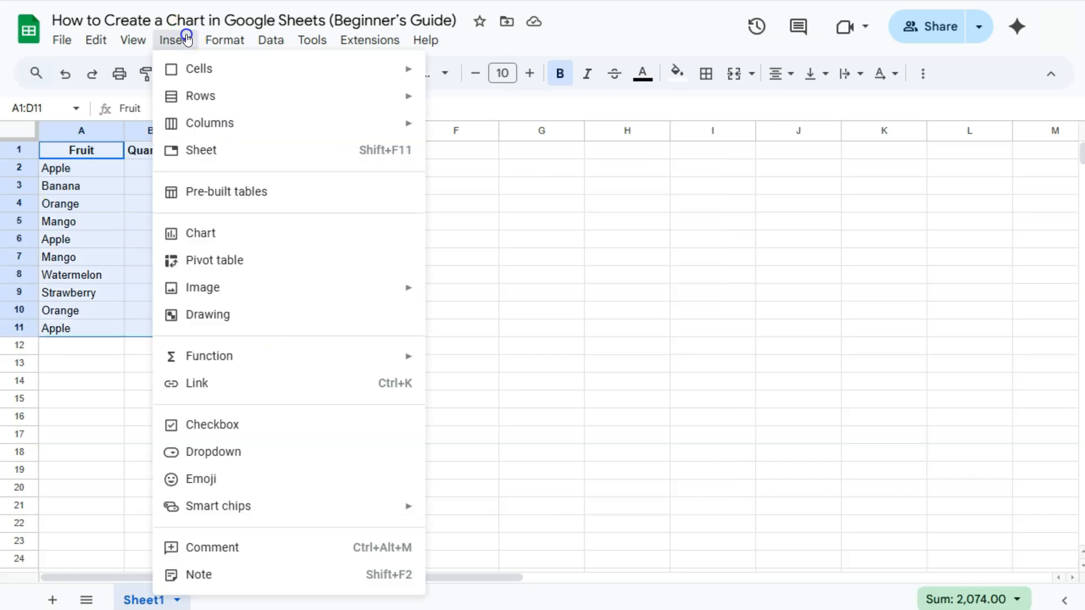
{"action": "left_click", "coordinate": [213, 234]}
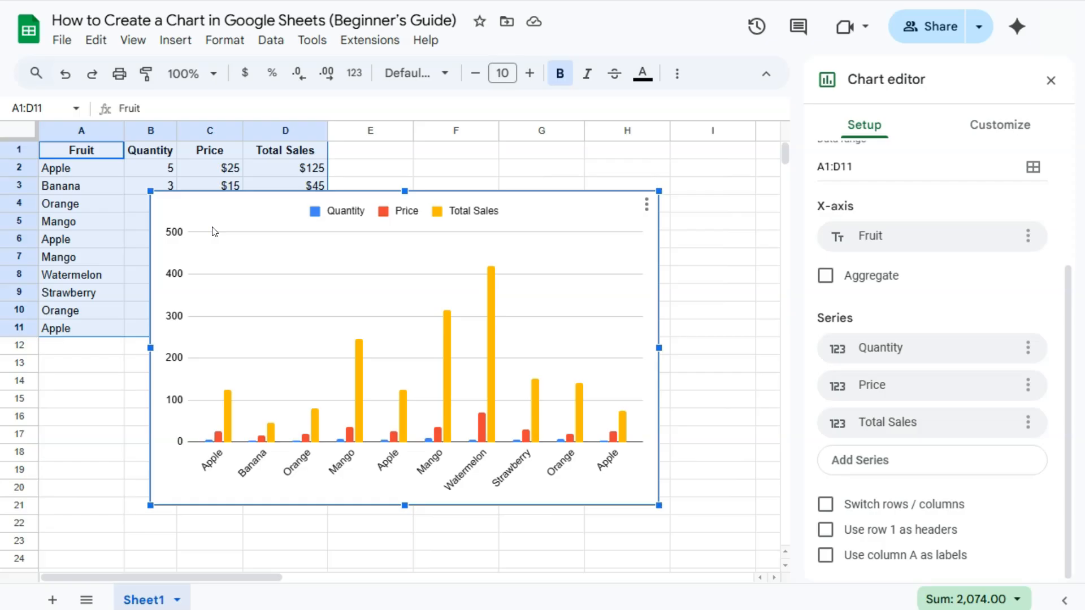
Look through all the chart types offered for the new chart, from the line charts to the Other group
{"action": "scroll", "coordinate": [891, 165], "scroll_direction": "up", "scroll_amount": 3}
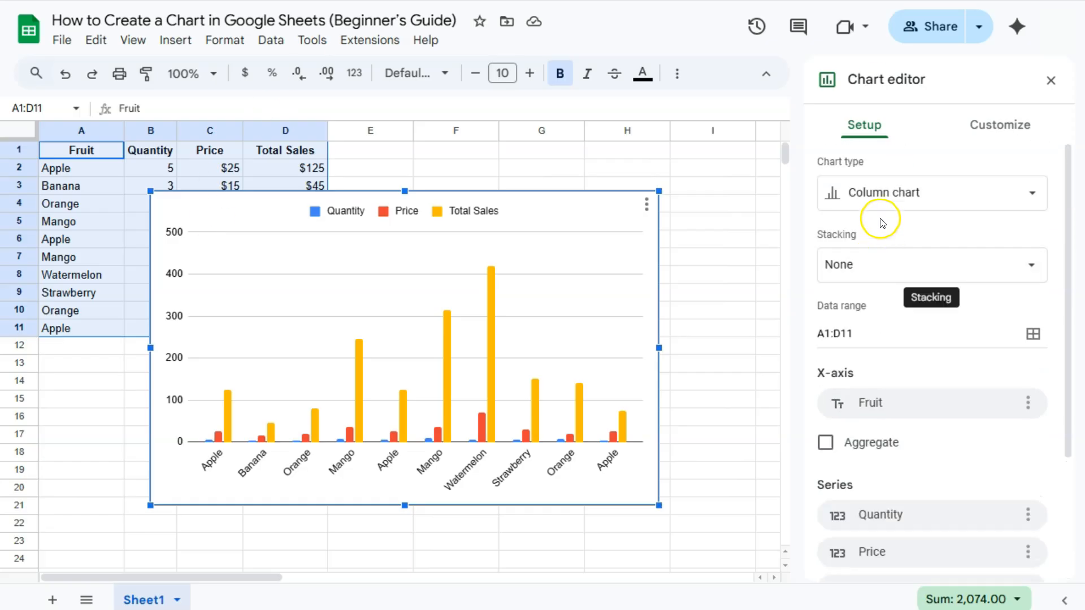
{"action": "left_click", "coordinate": [868, 191]}
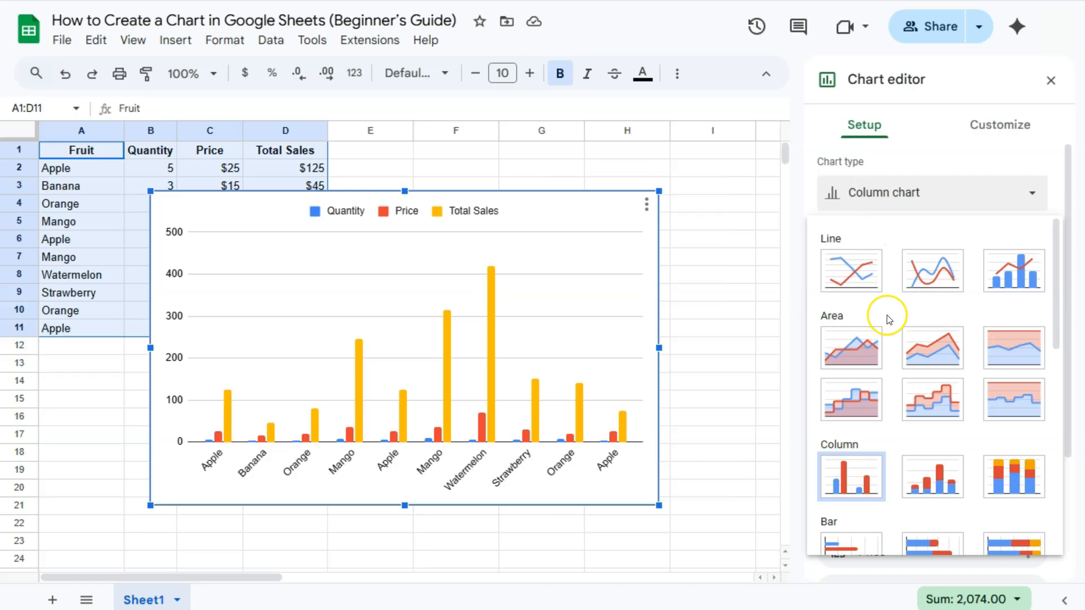
{"action": "scroll", "coordinate": [891, 317], "scroll_direction": "down", "scroll_amount": 3}
{"action": "scroll", "coordinate": [894, 330], "scroll_direction": "down", "scroll_amount": 2}
{"action": "scroll", "coordinate": [896, 339], "scroll_direction": "up", "scroll_amount": 5}
{"action": "scroll", "coordinate": [852, 317], "scroll_direction": "down", "scroll_amount": 3}
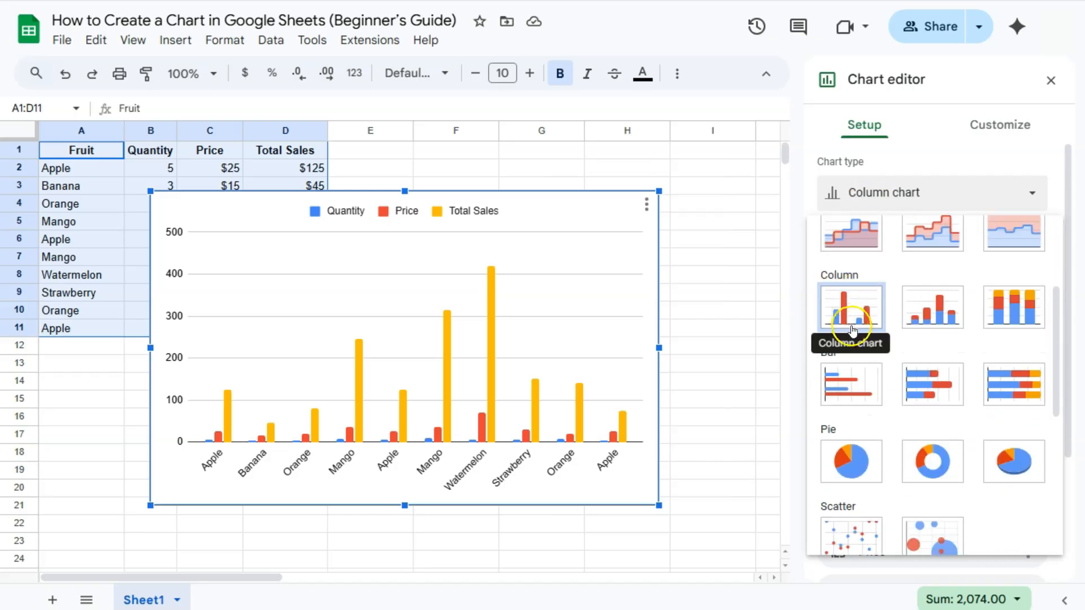
{"action": "scroll", "coordinate": [870, 368], "scroll_direction": "down", "scroll_amount": 1}
{"action": "scroll", "coordinate": [882, 367], "scroll_direction": "down", "scroll_amount": 2}
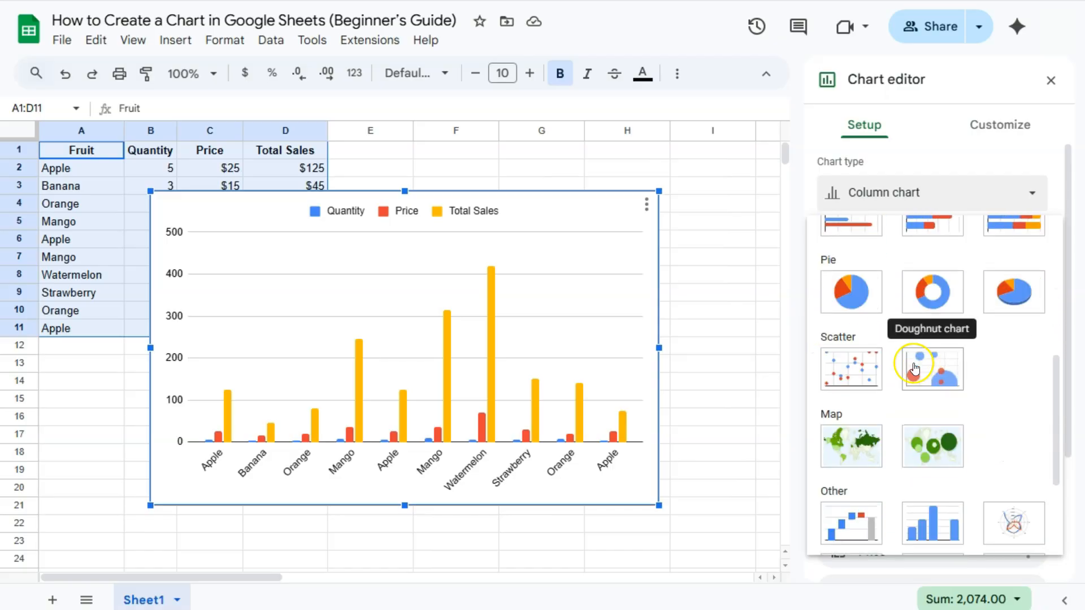
{"action": "scroll", "coordinate": [830, 418], "scroll_direction": "down", "scroll_amount": 3}
{"action": "scroll", "coordinate": [838, 422], "scroll_direction": "down", "scroll_amount": 1}
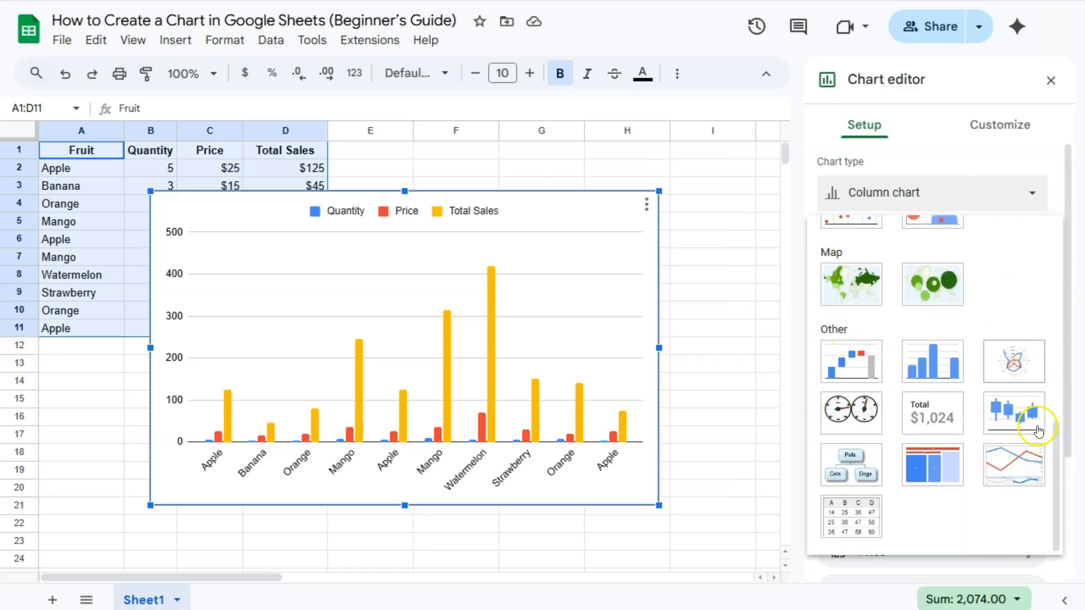
{"action": "scroll", "coordinate": [971, 528], "scroll_direction": "up", "scroll_amount": 10}
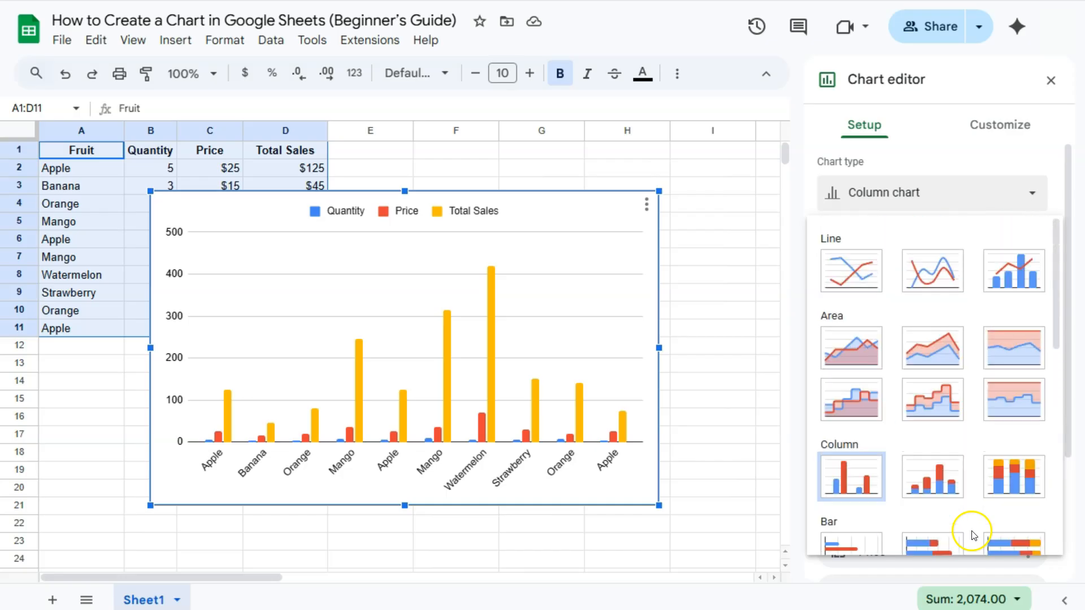
Change the chart type of the new chart to a pie chart
{"action": "scroll", "coordinate": [938, 436], "scroll_direction": "down", "scroll_amount": 4}
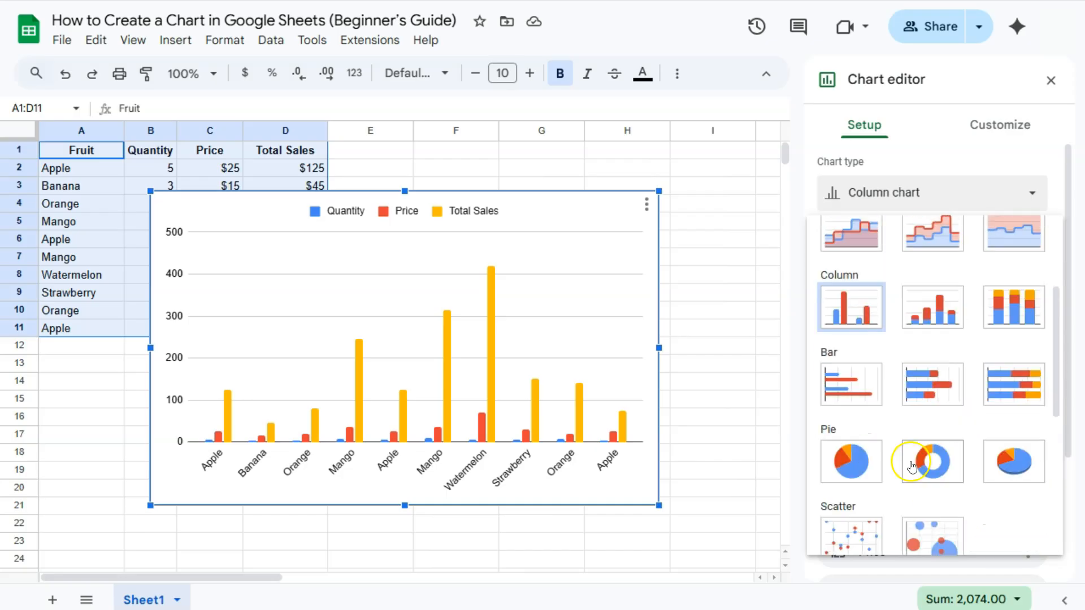
{"action": "left_click", "coordinate": [851, 469]}
{"action": "left_click", "coordinate": [826, 404]}
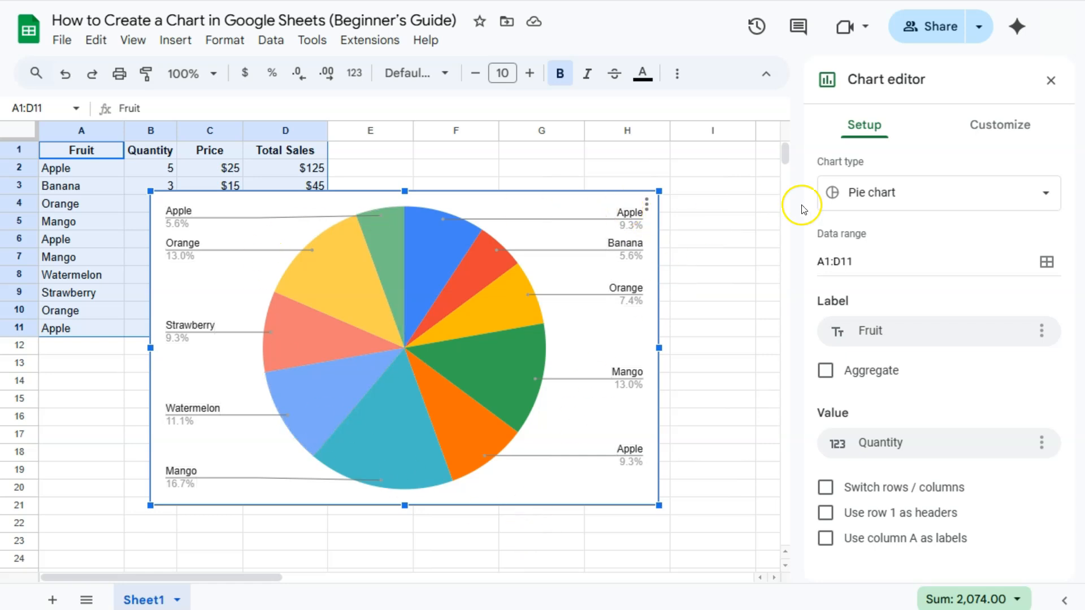
Aggregate the pie chart's slices by fruit and set the Mango slice's color to golden yellow
{"action": "left_click", "coordinate": [826, 372]}
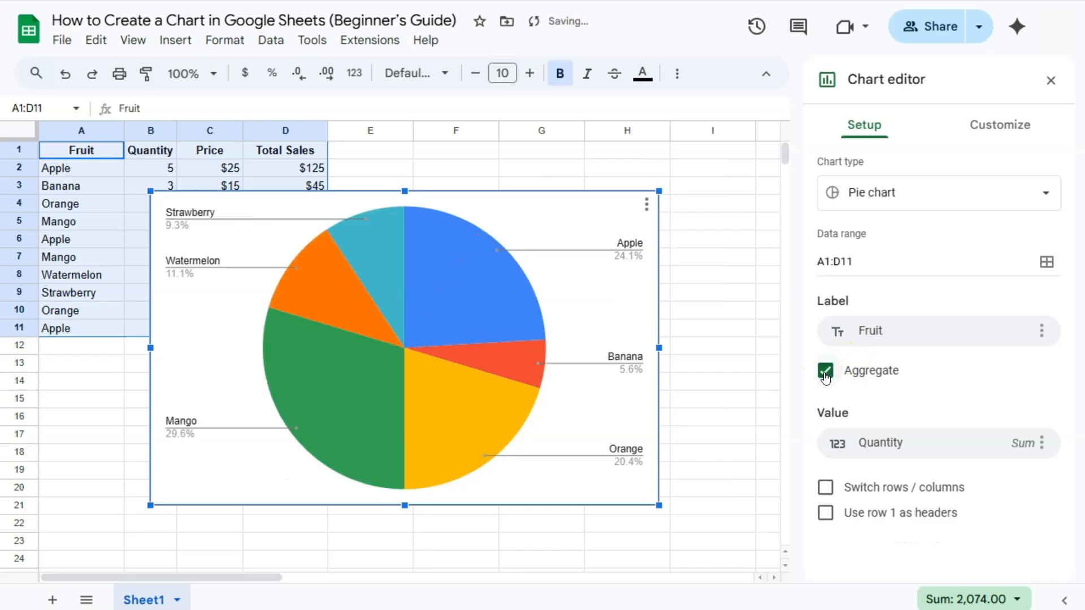
{"action": "left_click", "coordinate": [334, 376]}
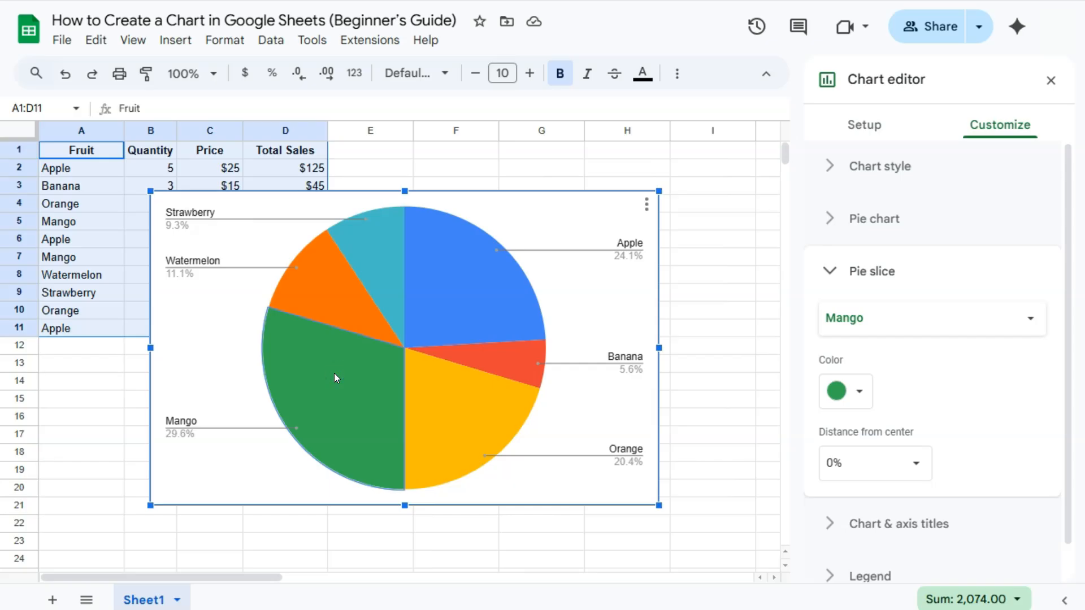
{"action": "left_click", "coordinate": [858, 392]}
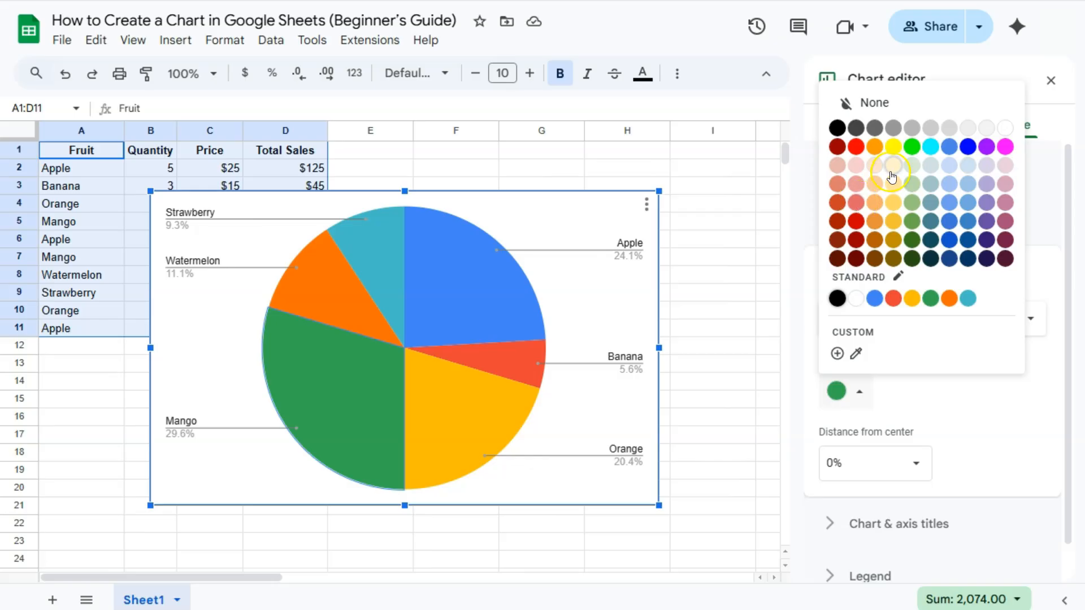
{"action": "left_click", "coordinate": [893, 221]}
Set the color of the pie chart's Orange slice to orange and the Banana slice to yellow
{"action": "left_click", "coordinate": [477, 409]}
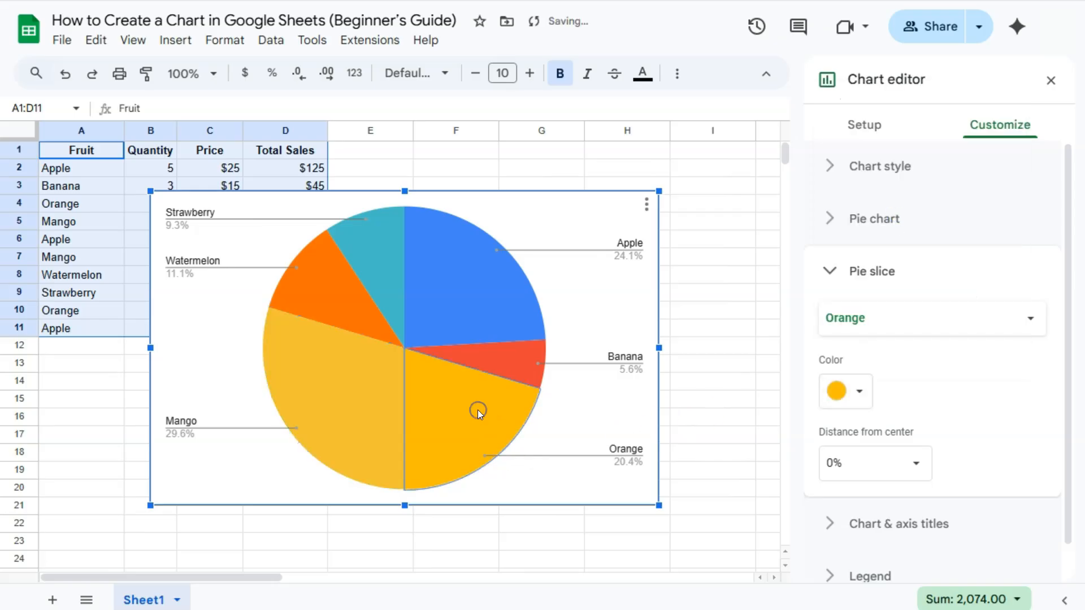
{"action": "left_click", "coordinate": [845, 391]}
{"action": "left_click", "coordinate": [891, 241]}
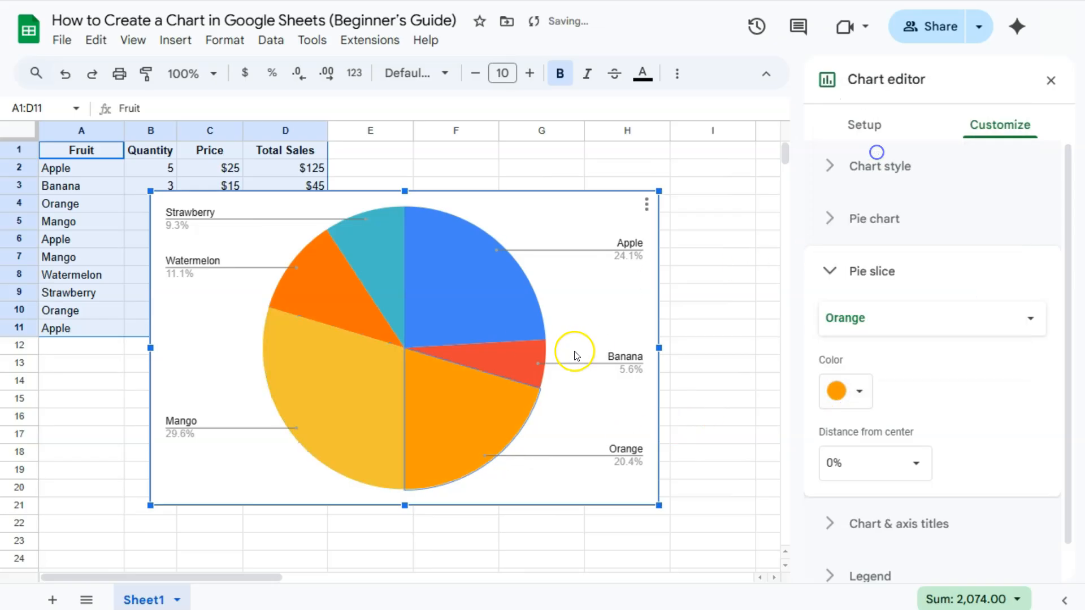
{"action": "left_click", "coordinate": [516, 356]}
{"action": "left_click", "coordinate": [835, 406]}
{"action": "left_click", "coordinate": [895, 164]}
Set the color of the pie chart's Apple slice to dark red and the Strawberry slice to light red
{"action": "left_click", "coordinate": [506, 291]}
{"action": "left_click", "coordinate": [836, 388]}
{"action": "left_click", "coordinate": [857, 241]}
{"action": "left_click", "coordinate": [379, 244]}
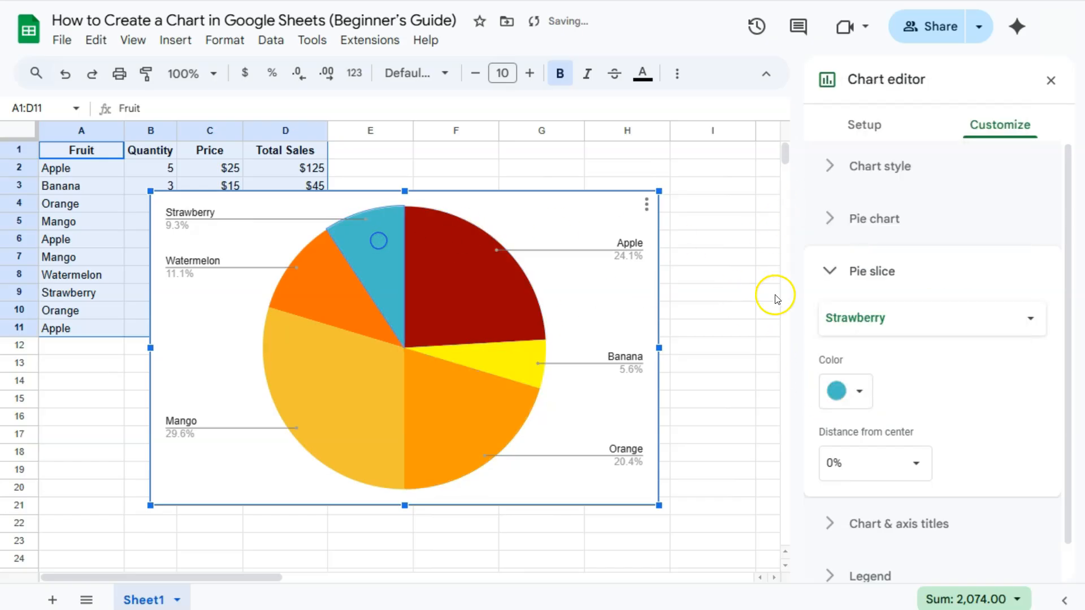
{"action": "left_click", "coordinate": [836, 391]}
{"action": "left_click", "coordinate": [853, 185]}
Set the color of the pie chart's Watermelon slice to dark green
{"action": "left_click", "coordinate": [339, 298]}
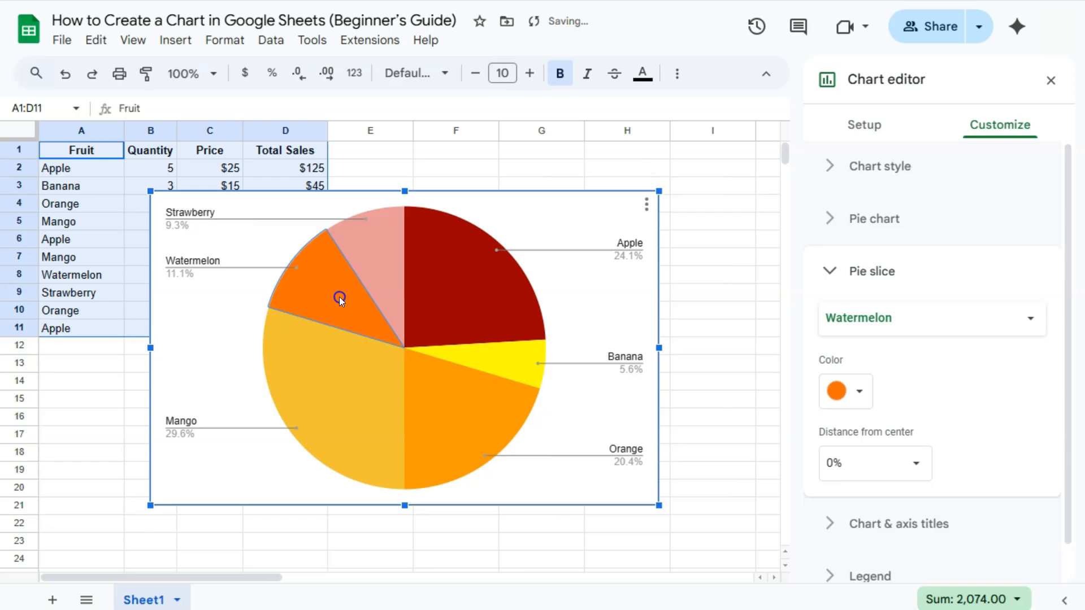
{"action": "left_click", "coordinate": [851, 396]}
{"action": "left_click", "coordinate": [915, 242]}
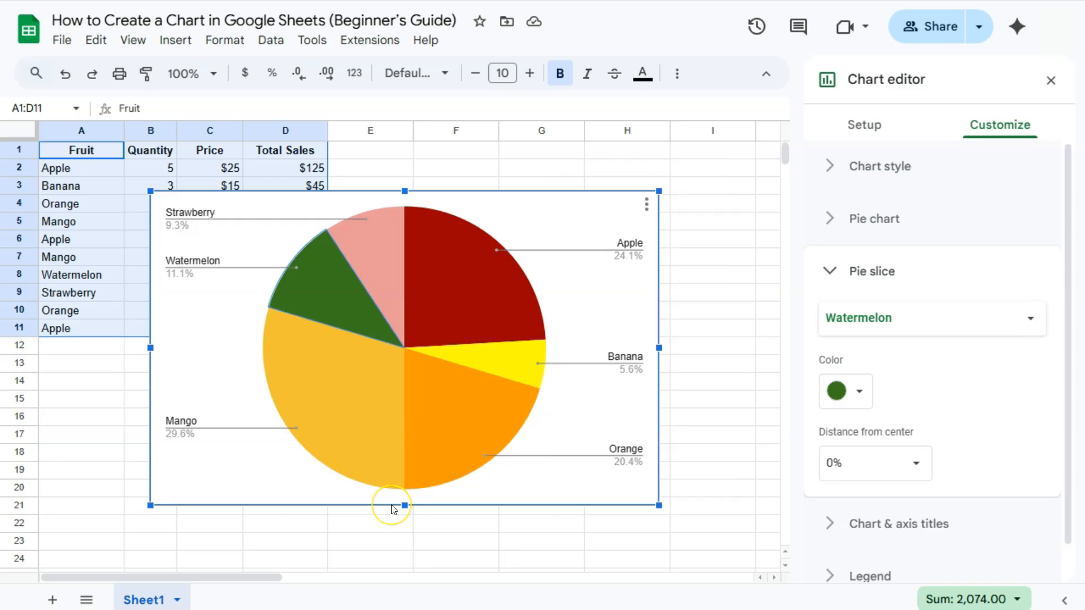
Close the chart editor and select the finished pie chart on the sheet
{"action": "left_click", "coordinate": [378, 433]}
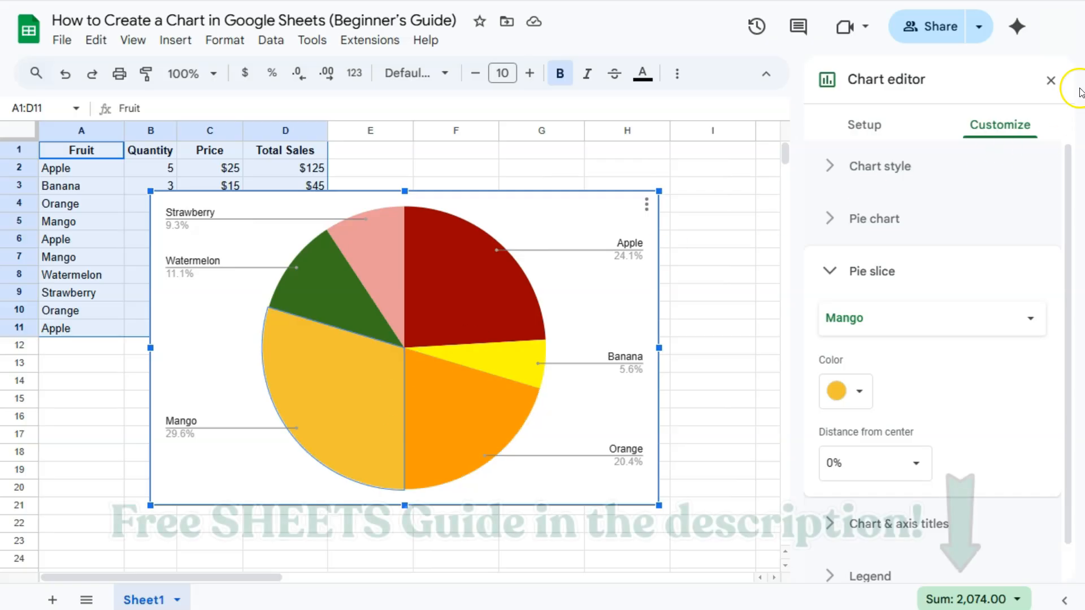
{"action": "left_click", "coordinate": [1052, 80]}
{"action": "left_click", "coordinate": [562, 208]}
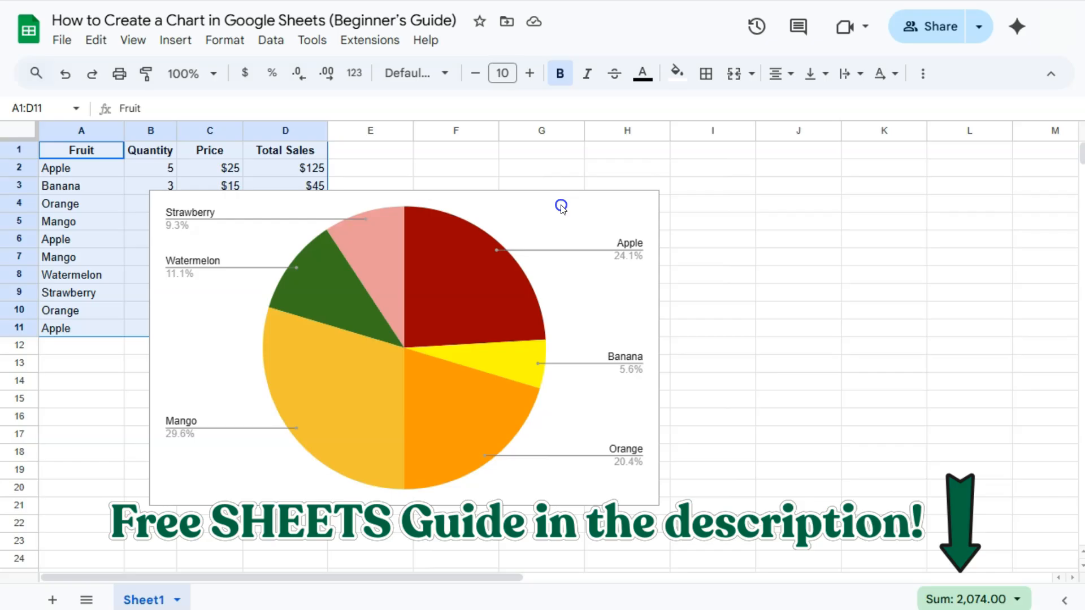